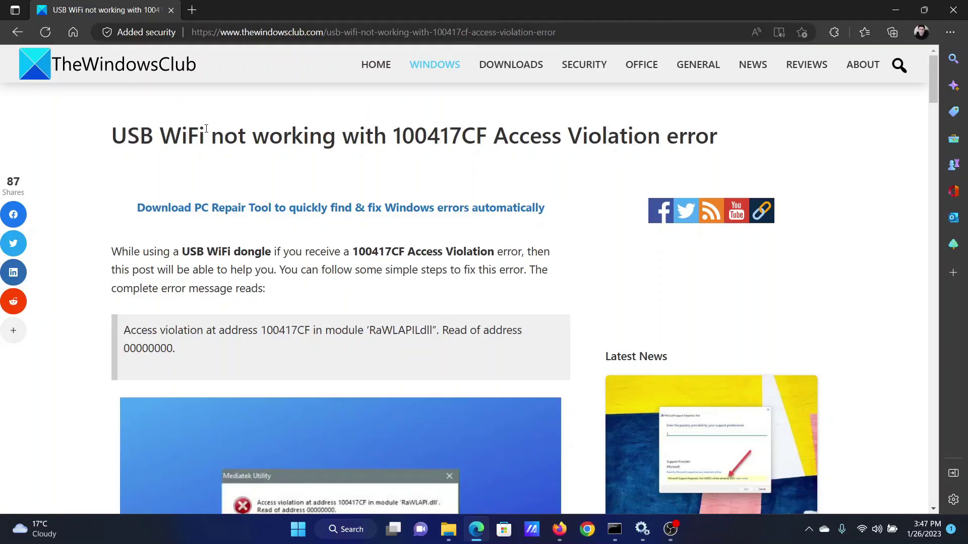
# Scroll the article down to its first fix, the network adapter troubleshooter.
pyautogui.moveTo(183, 247); pyautogui.dragTo(270, 244)
pyautogui.click(278, 273)
pyautogui.scroll(-10, 278, 273)
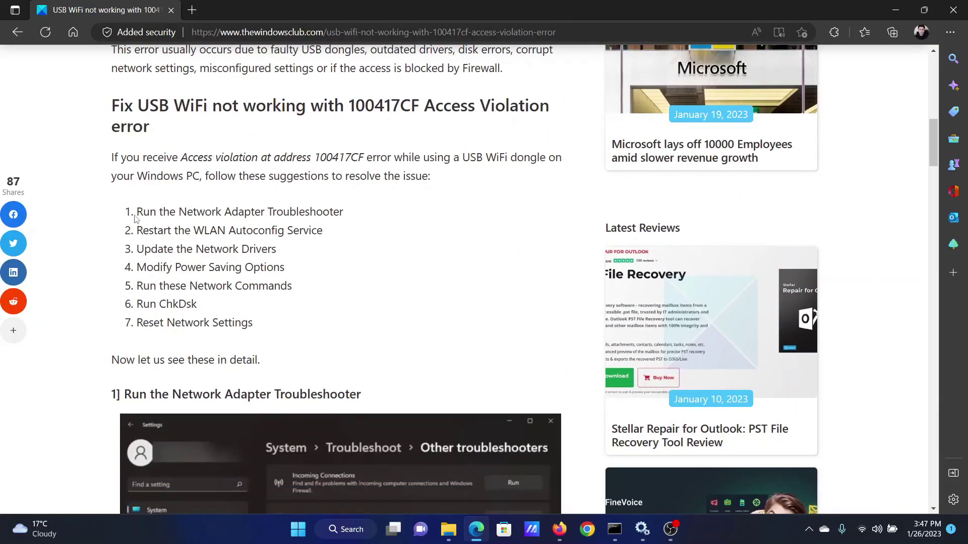
pyautogui.moveTo(143, 218); pyautogui.dragTo(343, 218)
pyautogui.click(460, 263)
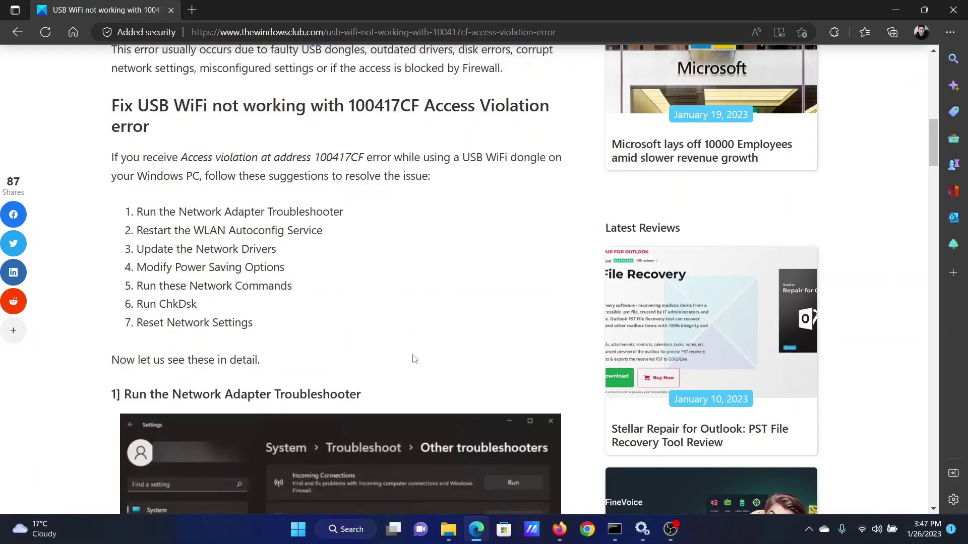
pyautogui.rightClick(305, 536)
pyautogui.click(306, 396)
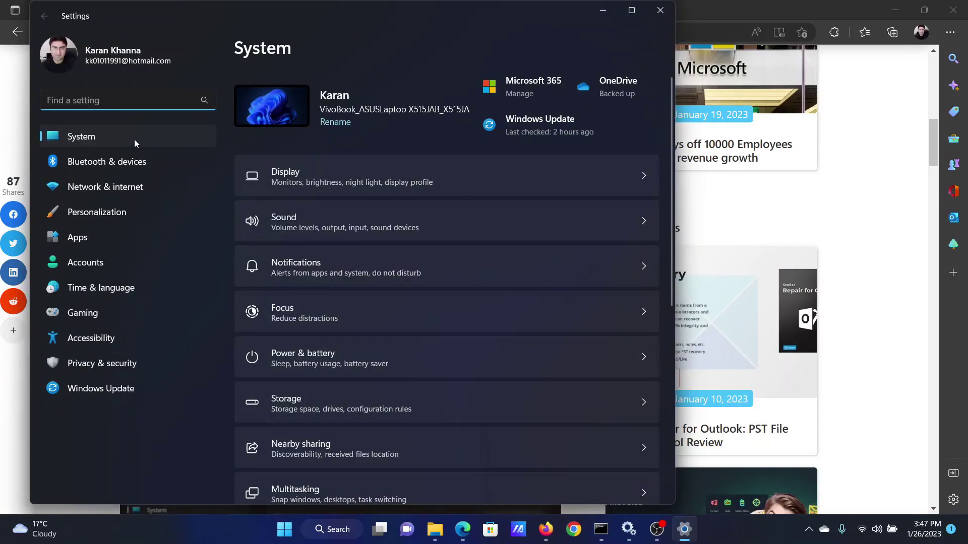
pyautogui.click(133, 139)
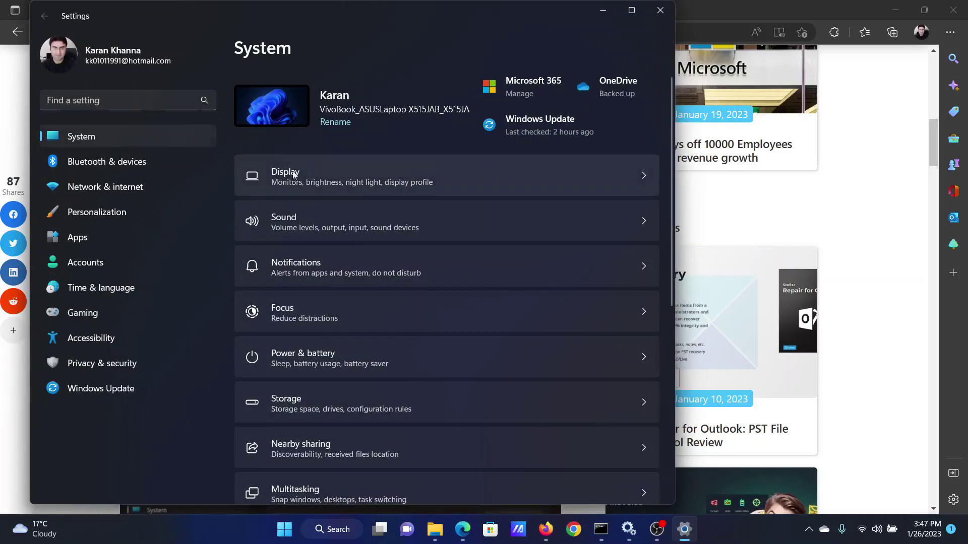
pyautogui.scroll(-6, 456, 303)
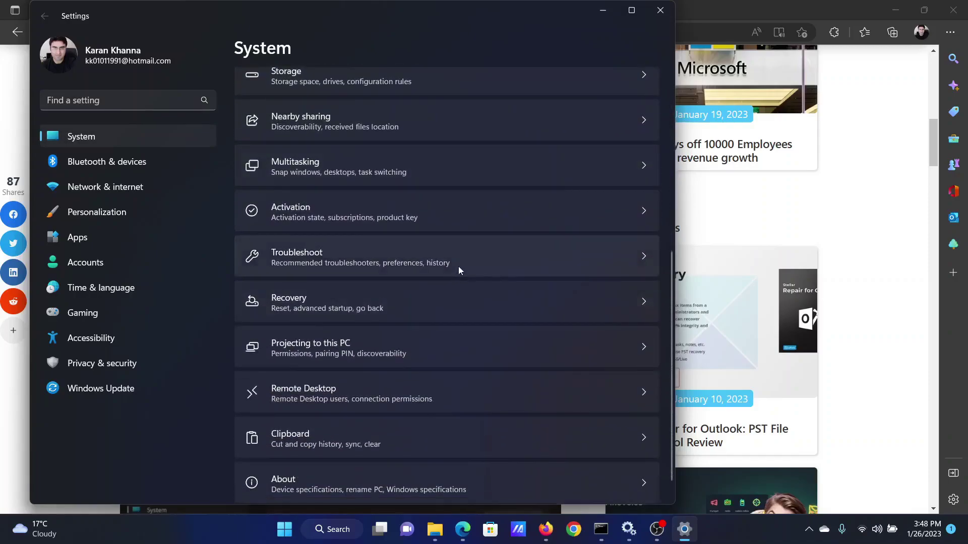
pyautogui.click(459, 269)
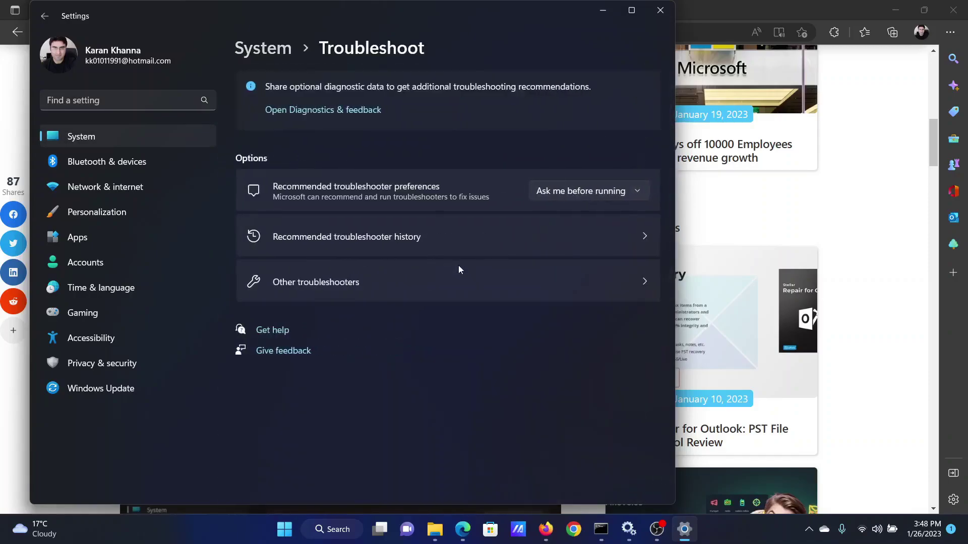
pyautogui.click(457, 276)
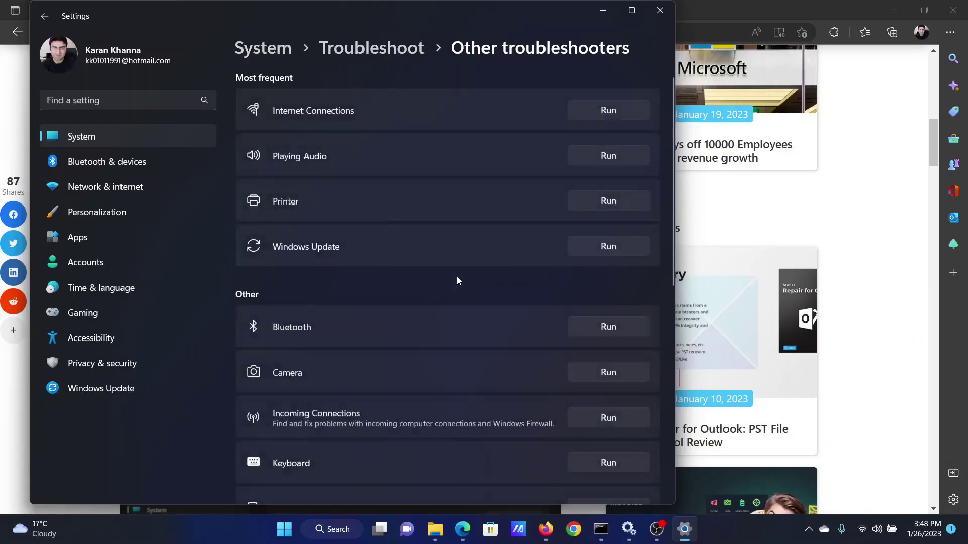
pyautogui.scroll(-6, 457, 276)
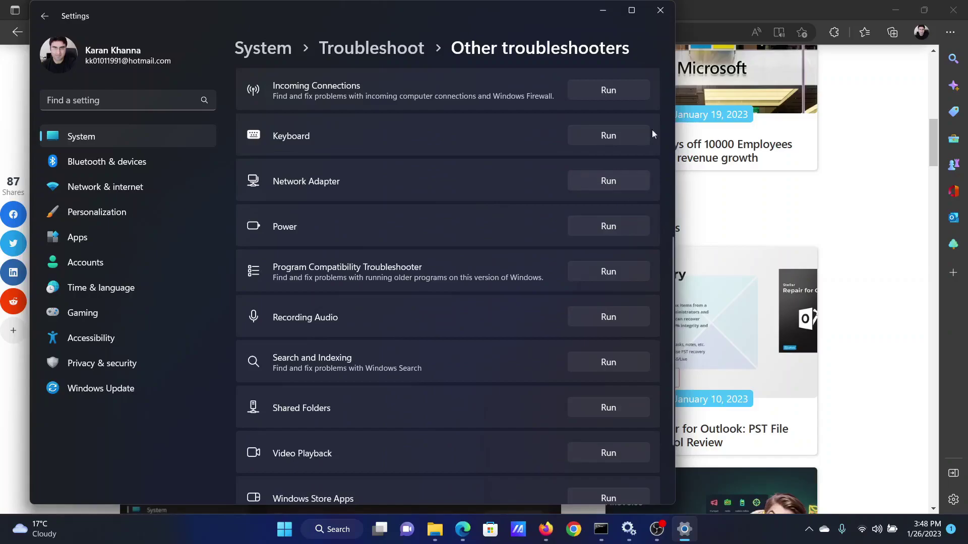
pyautogui.click(660, 10)
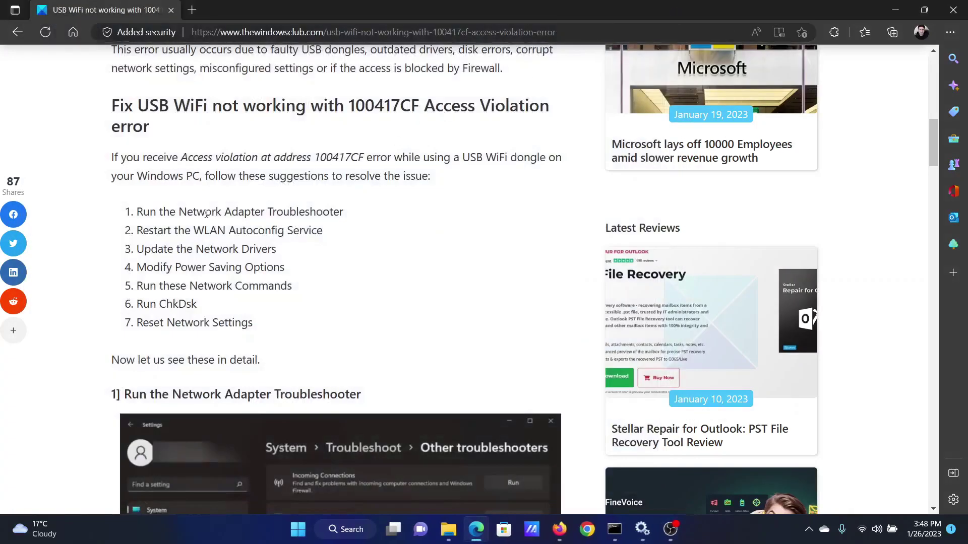
# Highlight the second fix, then restart WLAN AutoConfig from the Services console.
pyautogui.moveTo(144, 230); pyautogui.dragTo(317, 234)
pyautogui.click(415, 272)
pyautogui.press('super+r')
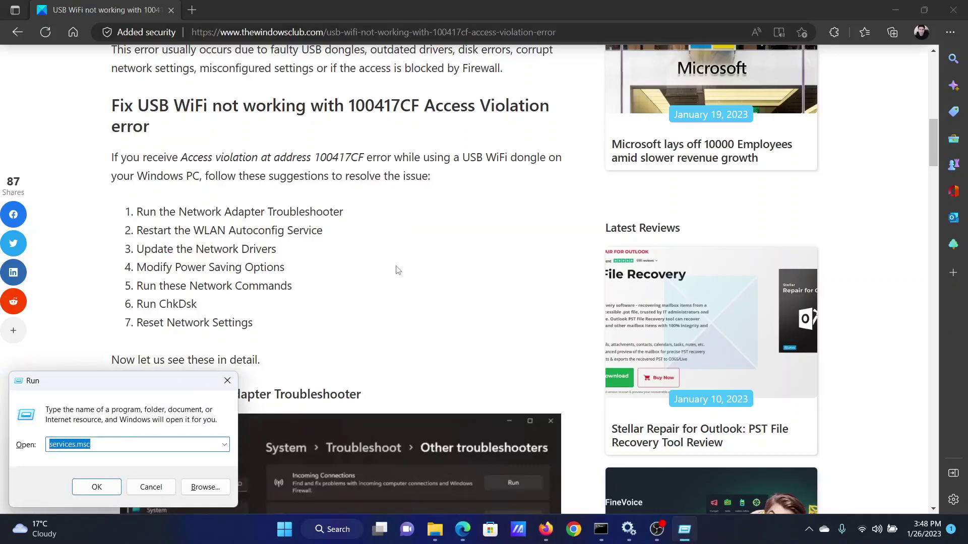
pyautogui.press('End')
pyautogui.click(629, 536)
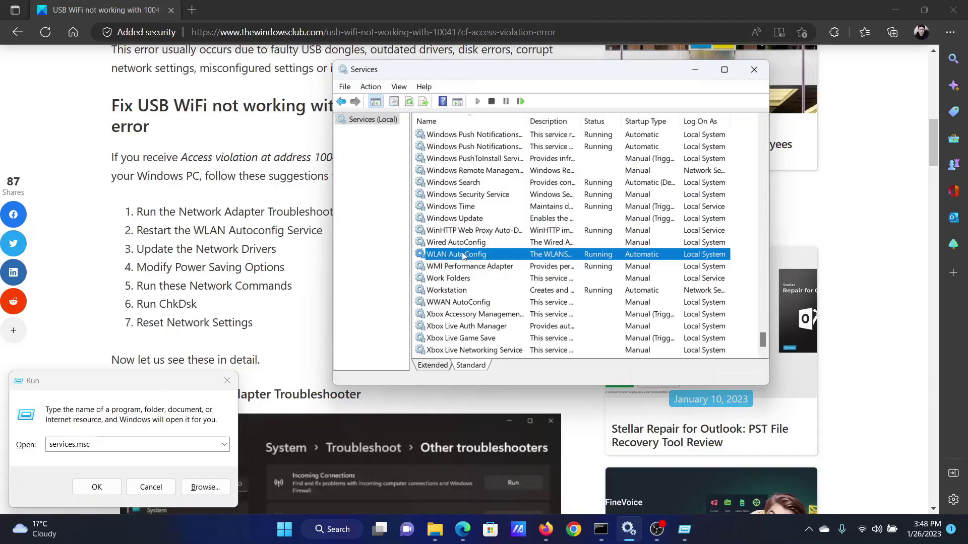
pyautogui.rightClick(463, 257)
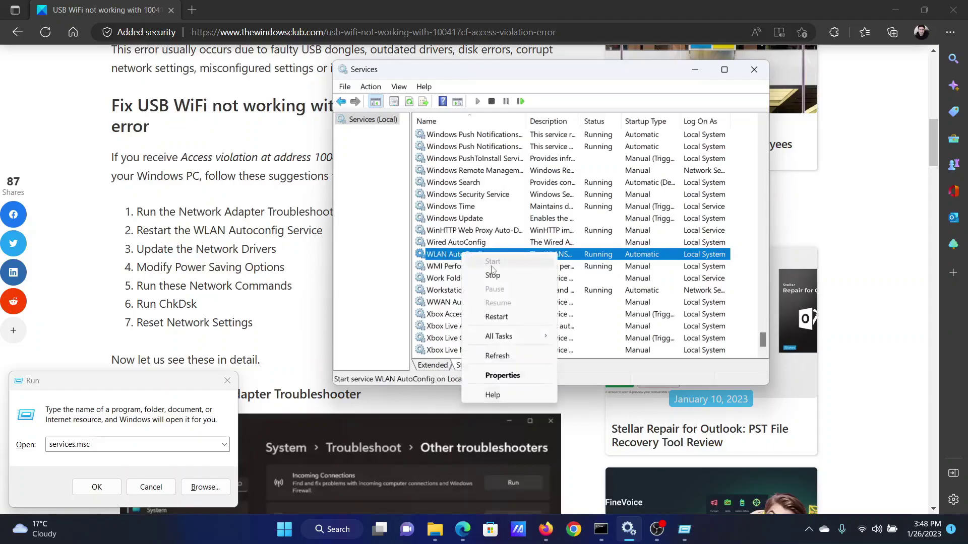
pyautogui.click(496, 317)
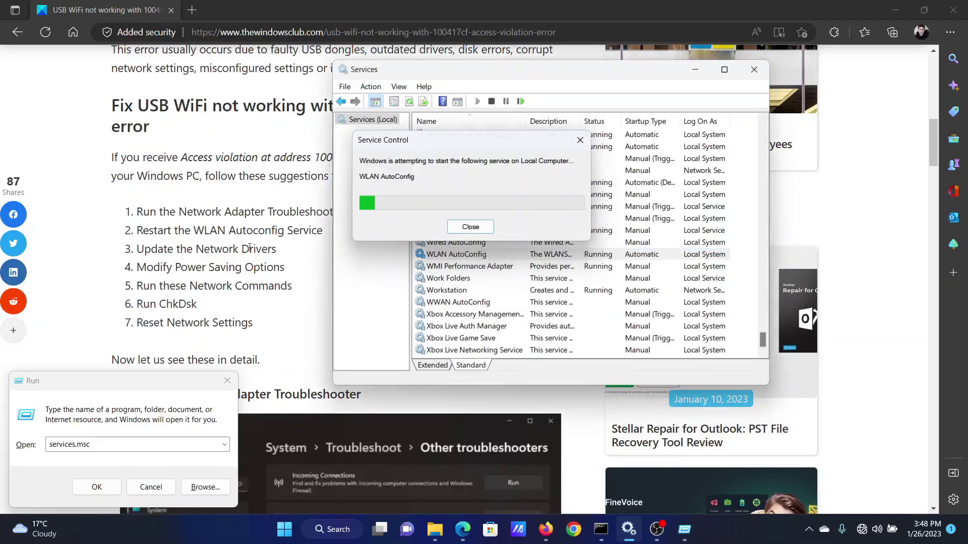
# Back in the article, highlight the third fix about updating network drivers.
pyautogui.click(210, 260)
pyautogui.moveTo(144, 252); pyautogui.dragTo(276, 255)
pyautogui.click(387, 271)
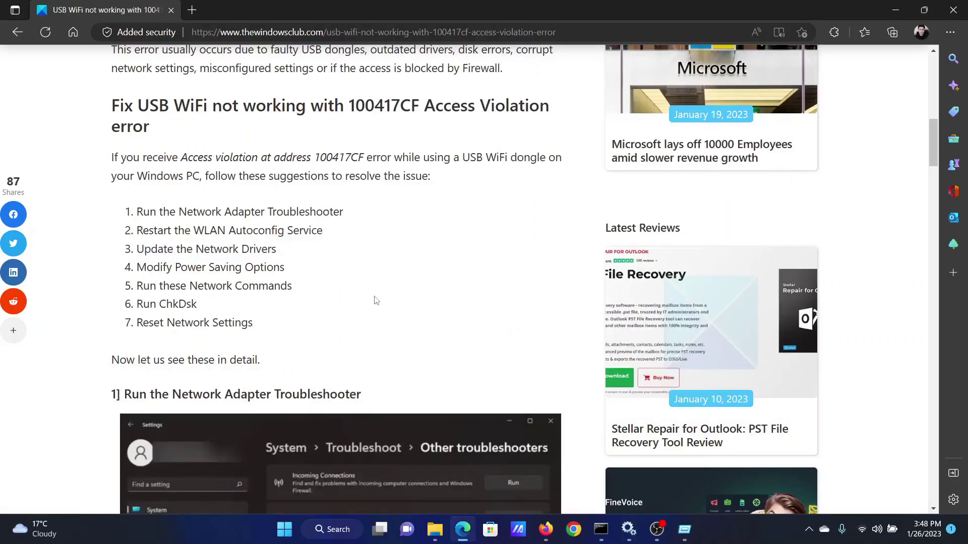
pyautogui.rightClick(284, 529)
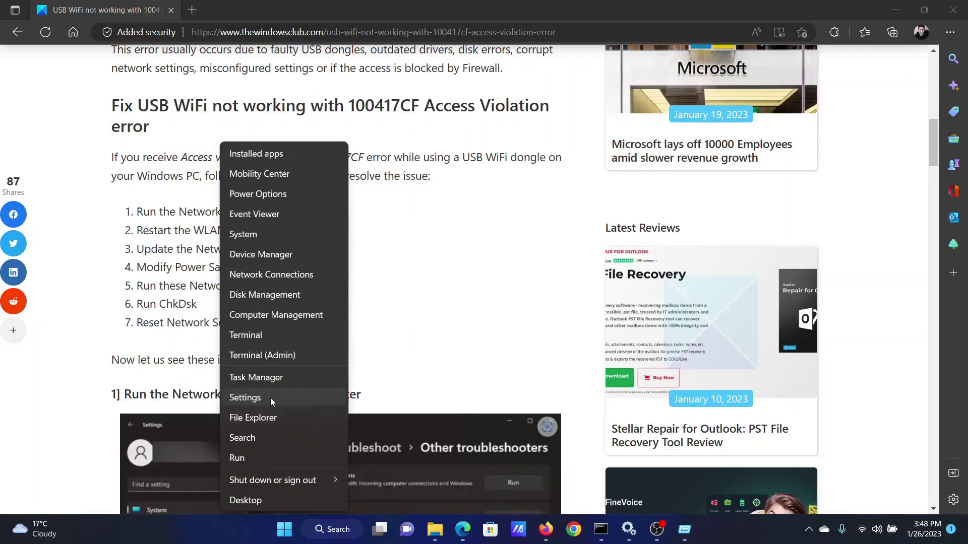
pyautogui.click(270, 398)
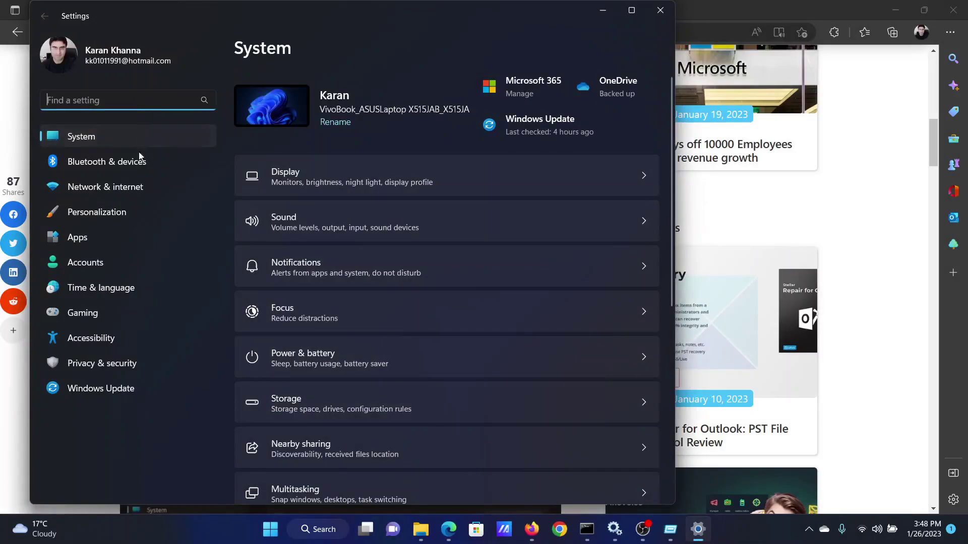
pyautogui.click(112, 392)
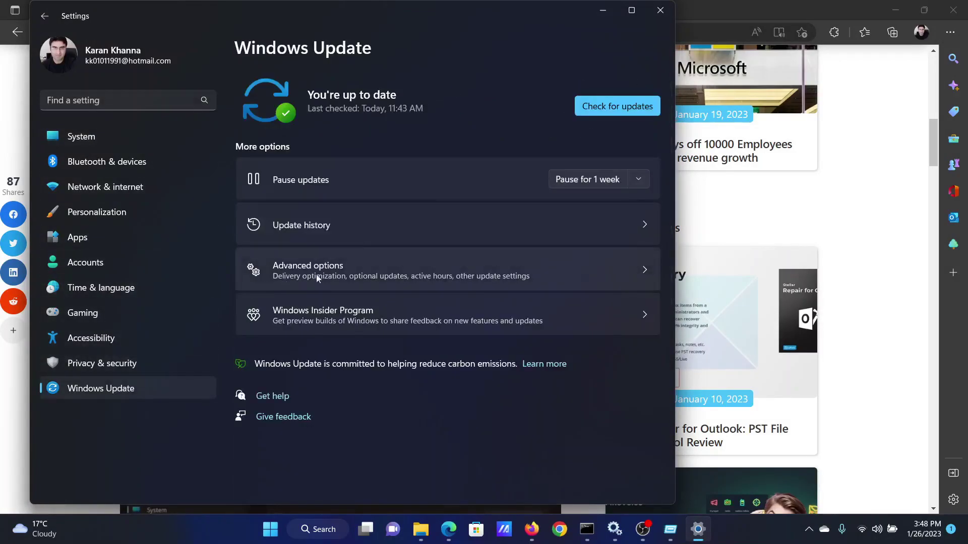
pyautogui.click(346, 273)
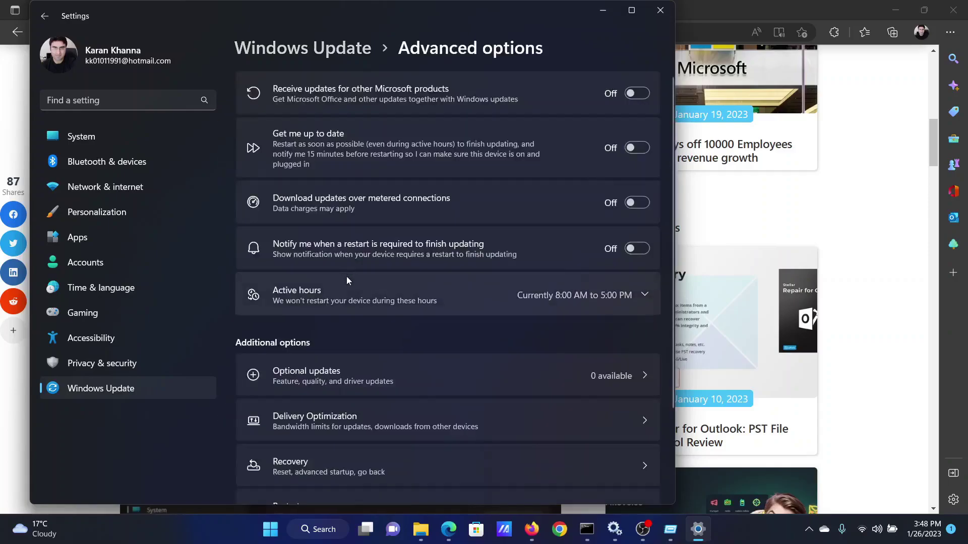
pyautogui.click(349, 378)
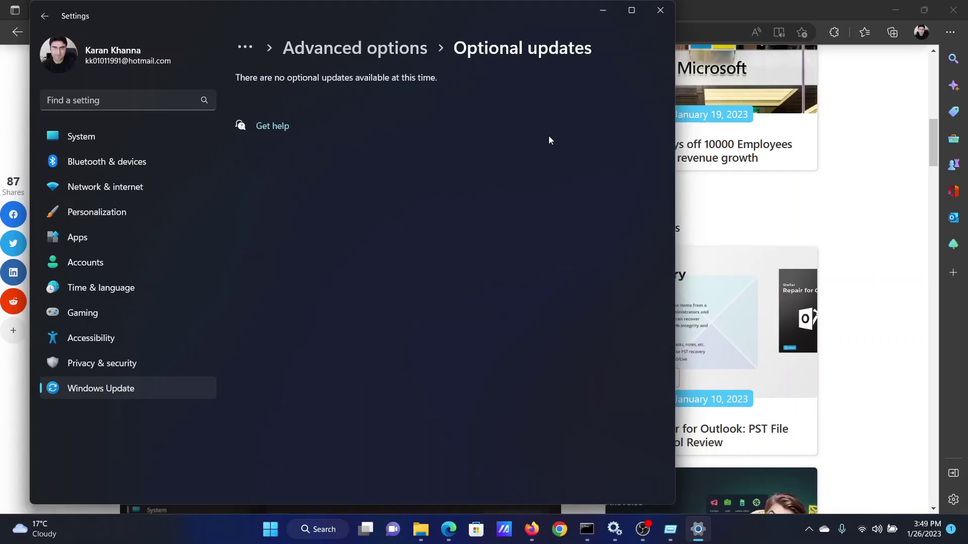
pyautogui.click(664, 11)
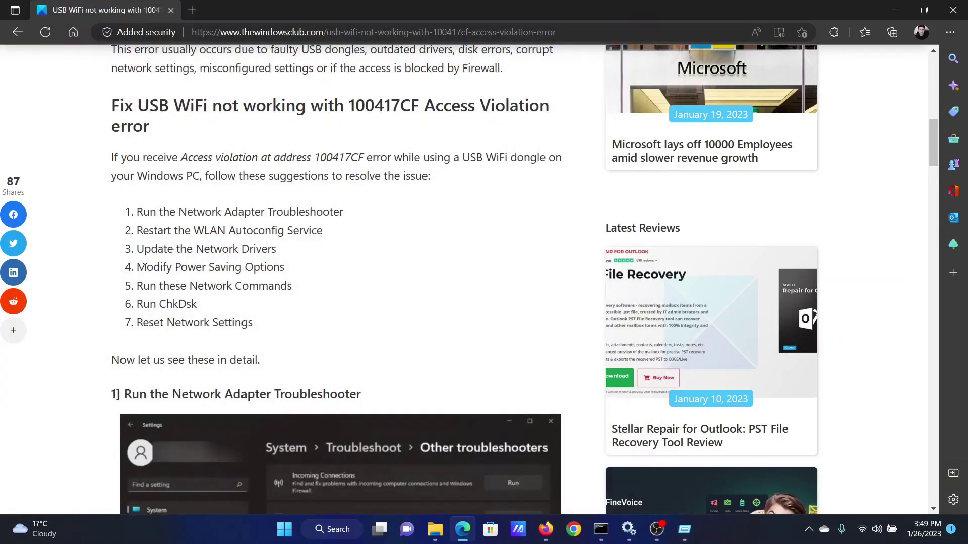
# Highlight the fourth fix on power saving, then launch Device Manager with devmgmt.msc.
pyautogui.moveTo(145, 268); pyautogui.dragTo(280, 277)
pyautogui.click(399, 310)
pyautogui.press('super+r')
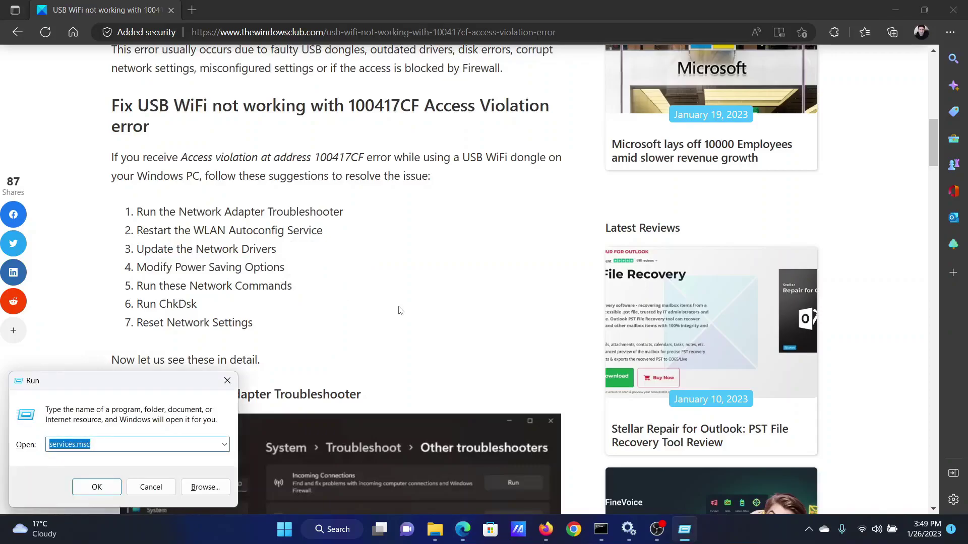
pyautogui.write('devmgmt')
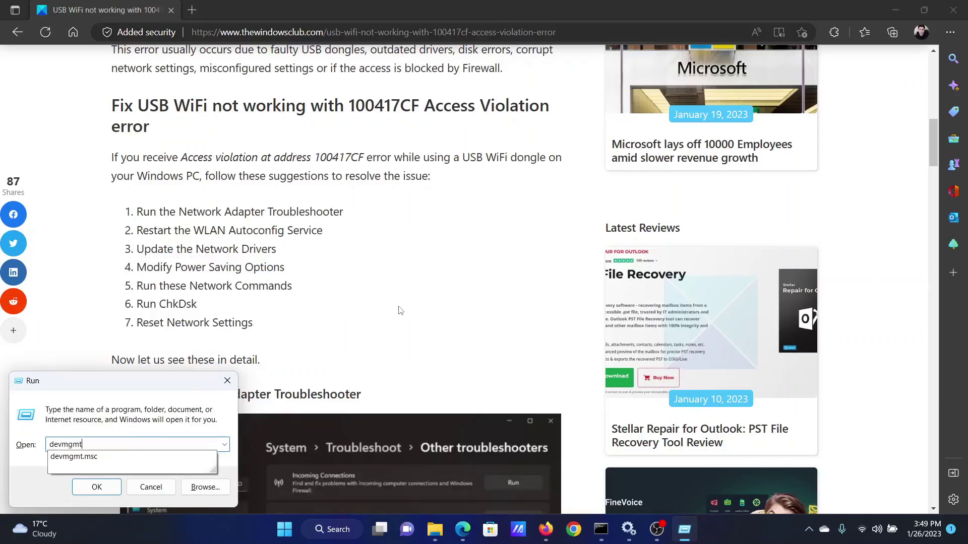
pyautogui.write('.msv')
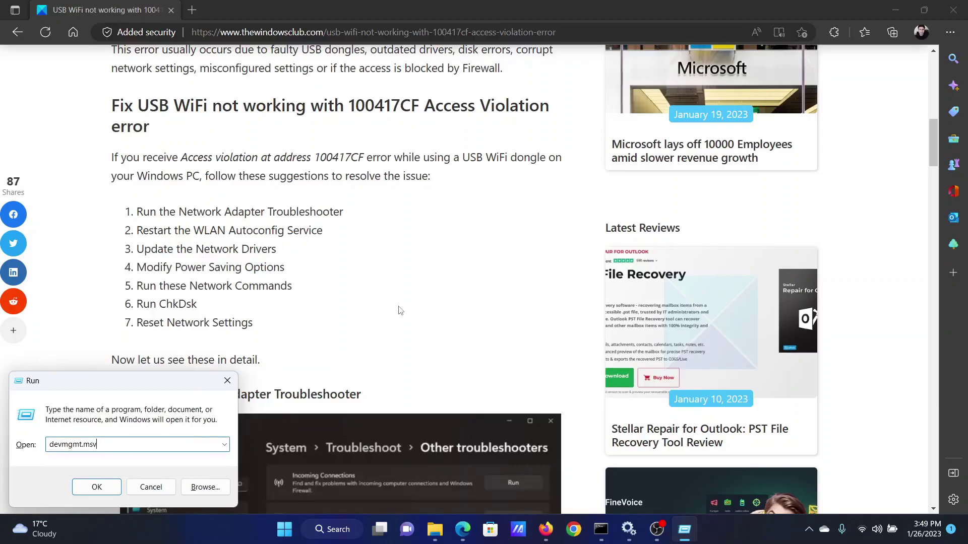
pyautogui.press('BackSpace')
pyautogui.write('c')
pyautogui.press('Return')
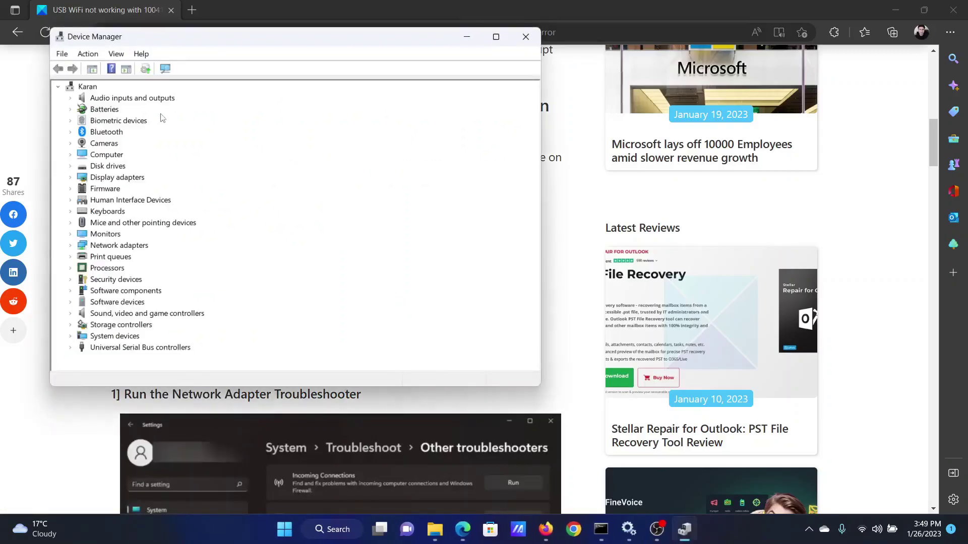
# Uncheck 'Allow the computer to turn off this device' for USB Root Hub (USB 3.0).
pyautogui.click(71, 349)
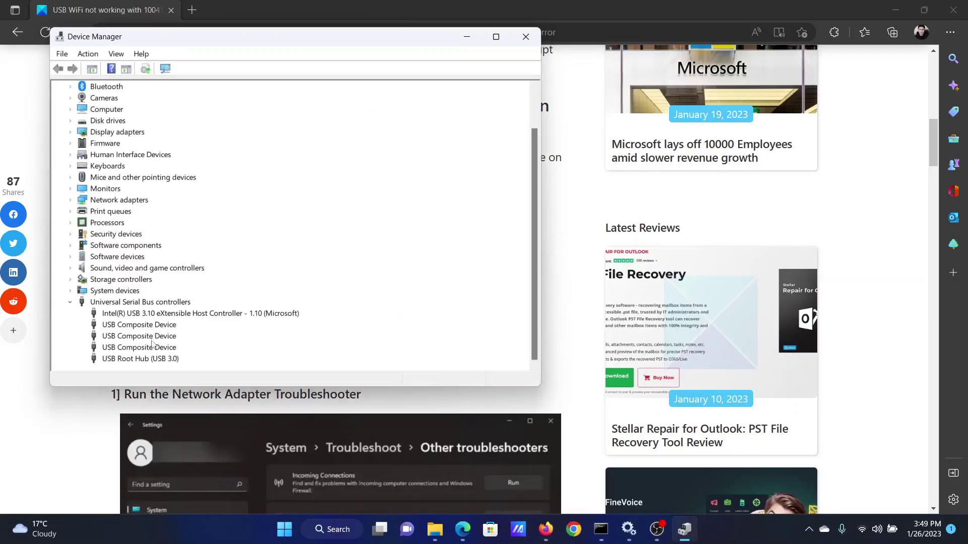
pyautogui.click(147, 360)
pyautogui.rightClick(147, 360)
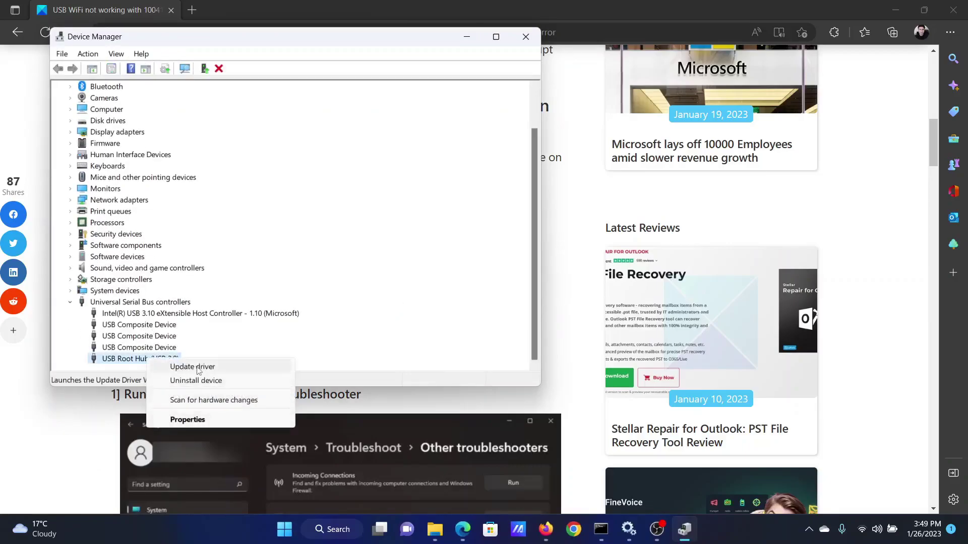
pyautogui.click(202, 418)
pyautogui.click(330, 94)
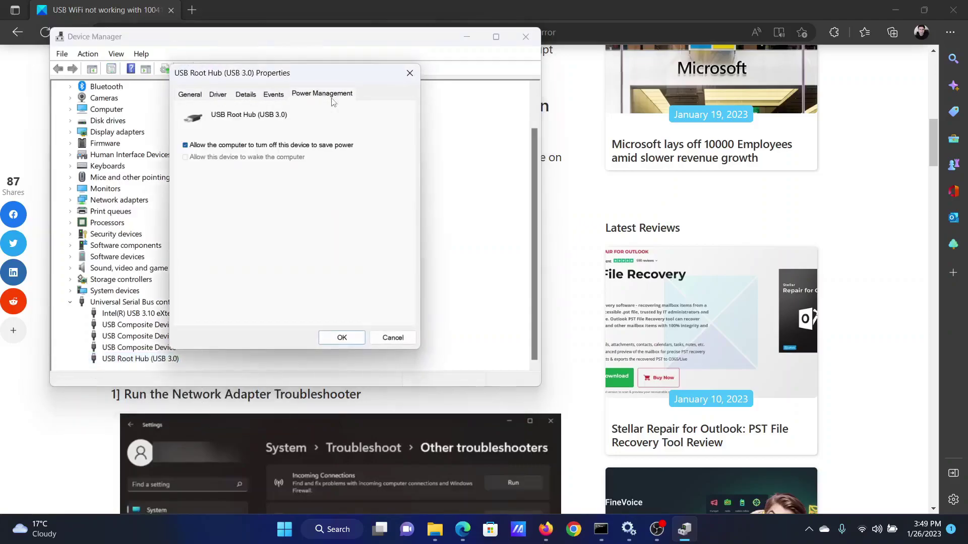
pyautogui.click(185, 146)
pyautogui.click(341, 338)
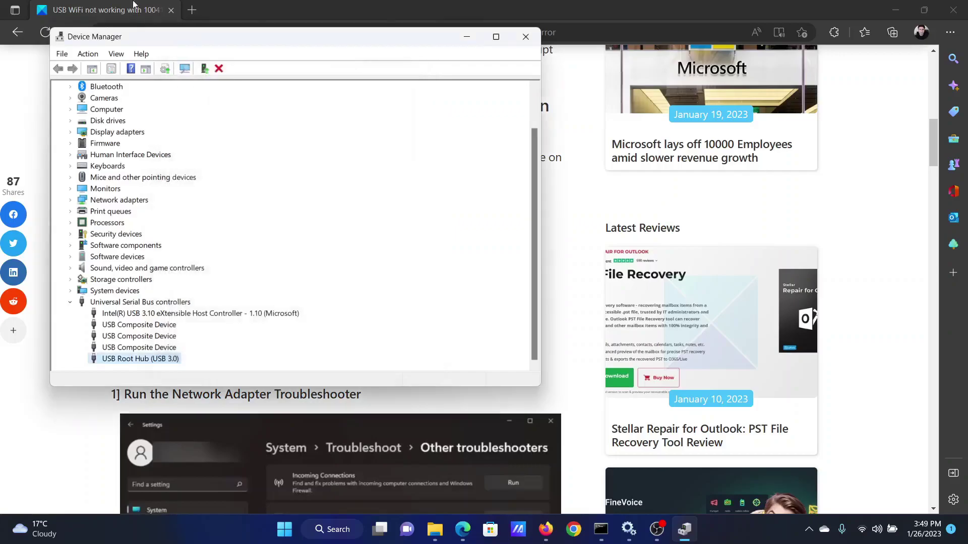
# Return to the article and scroll to fix 5, Run these Network Commands.
pyautogui.hotkey('alt', 'Tab')
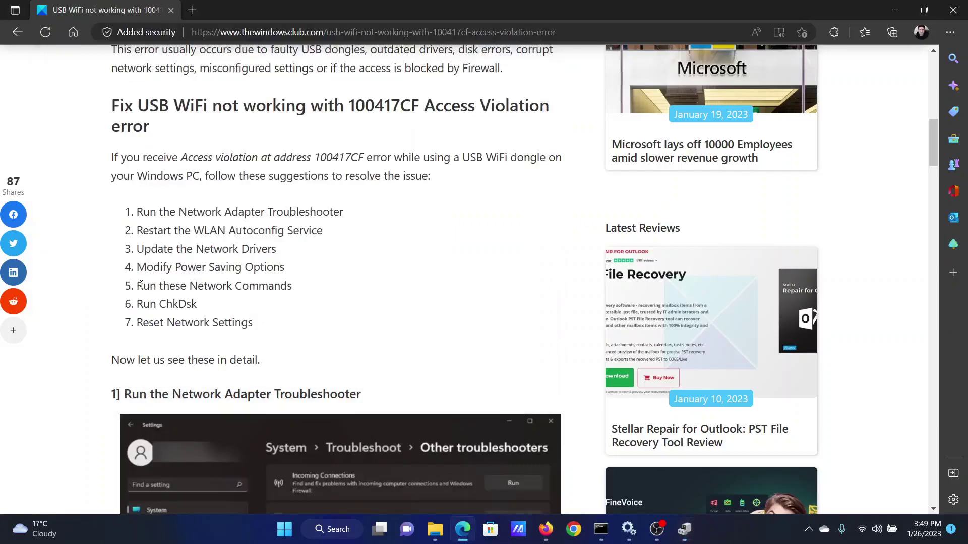
pyautogui.moveTo(140, 284); pyautogui.dragTo(290, 286)
pyautogui.click(340, 310)
pyautogui.scroll(-20, 340, 311)
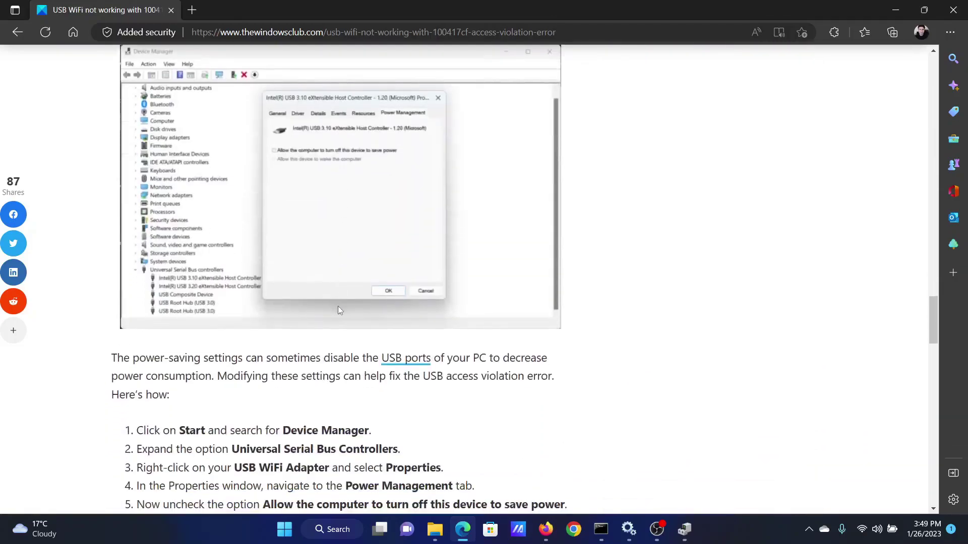
pyautogui.scroll(-10, 337, 306)
pyautogui.scroll(4, 339, 306)
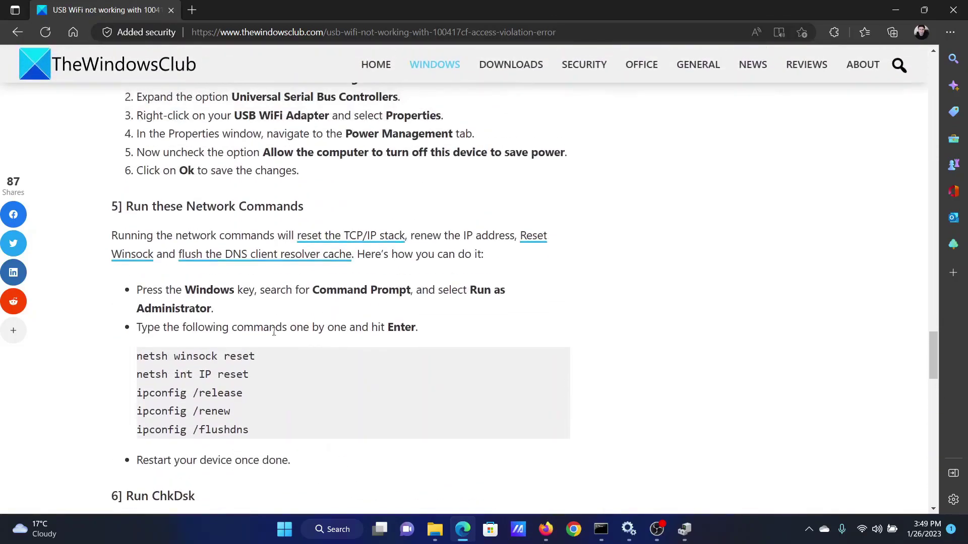
# Copy the five netsh and ipconfig commands from the article.
pyautogui.moveTo(139, 356); pyautogui.dragTo(251, 430)
pyautogui.press('super+c')
pyautogui.rightClick(213, 372)
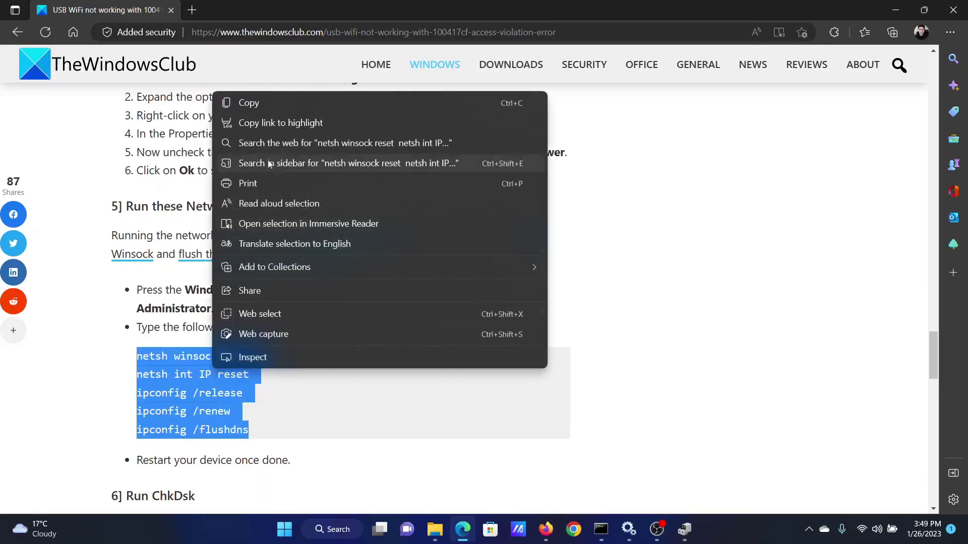
pyautogui.click(268, 107)
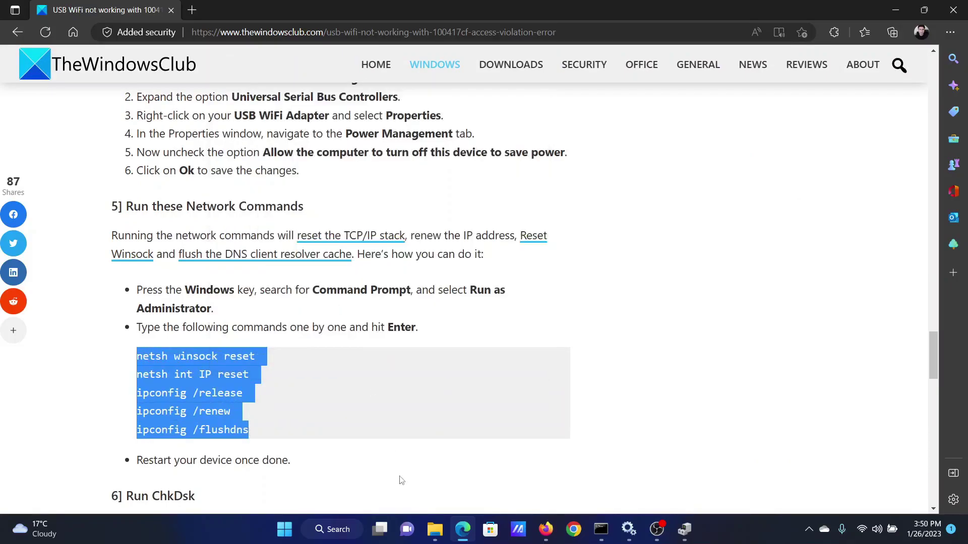
# Paste and run the copied network commands in an administrator Command Prompt found via 'comm'.
pyautogui.click(340, 528)
pyautogui.write('comm')
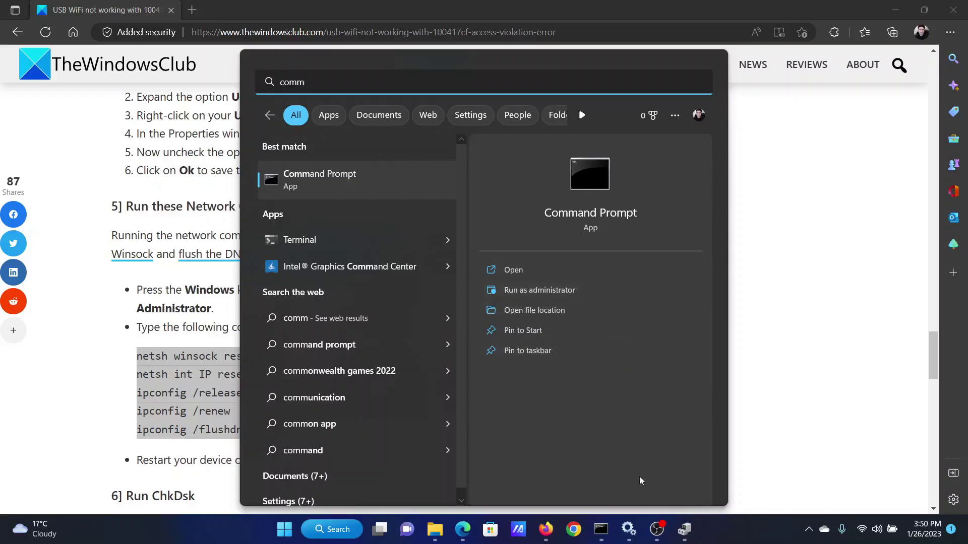
pyautogui.moveTo(601, 528)
pyautogui.click(568, 470)
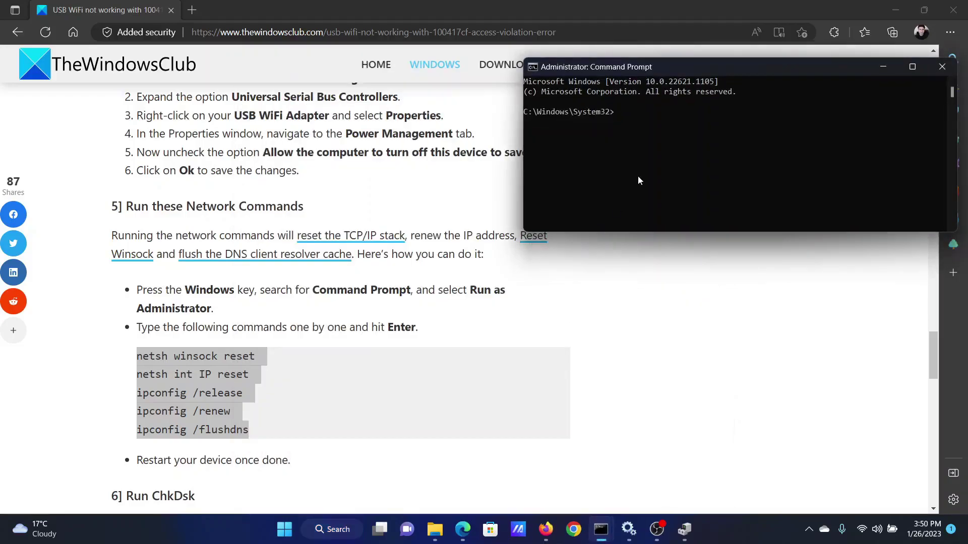
pyautogui.rightClick(643, 110)
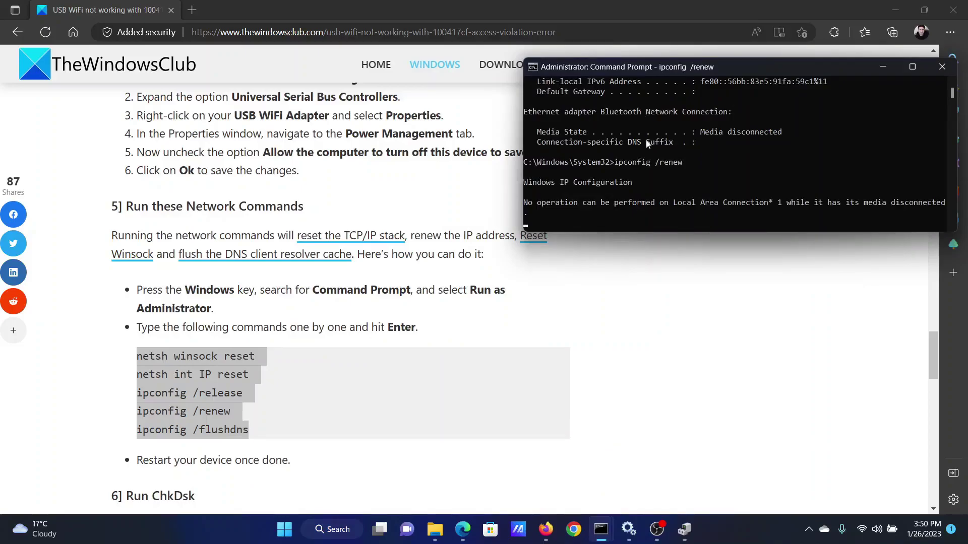
pyautogui.click(484, 349)
# Open the command line ChkDsk guide in a new tab and switch to it.
pyautogui.scroll(-5, 468, 355)
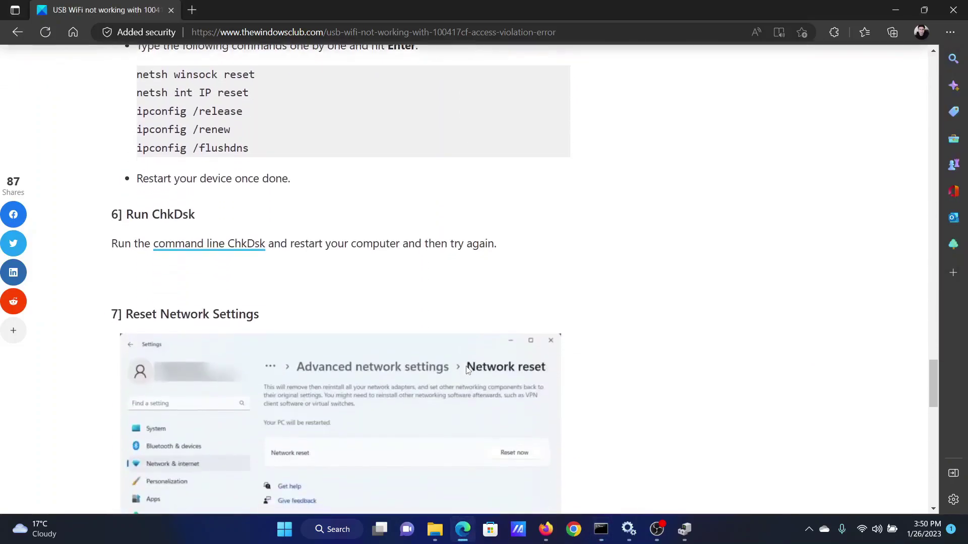
pyautogui.rightClick(225, 246)
pyautogui.click(270, 253)
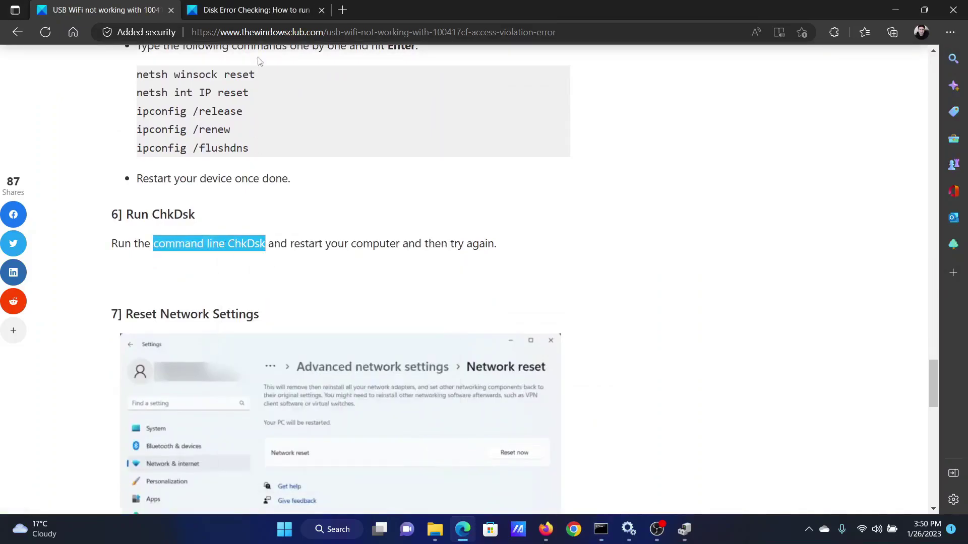
pyautogui.click(263, 11)
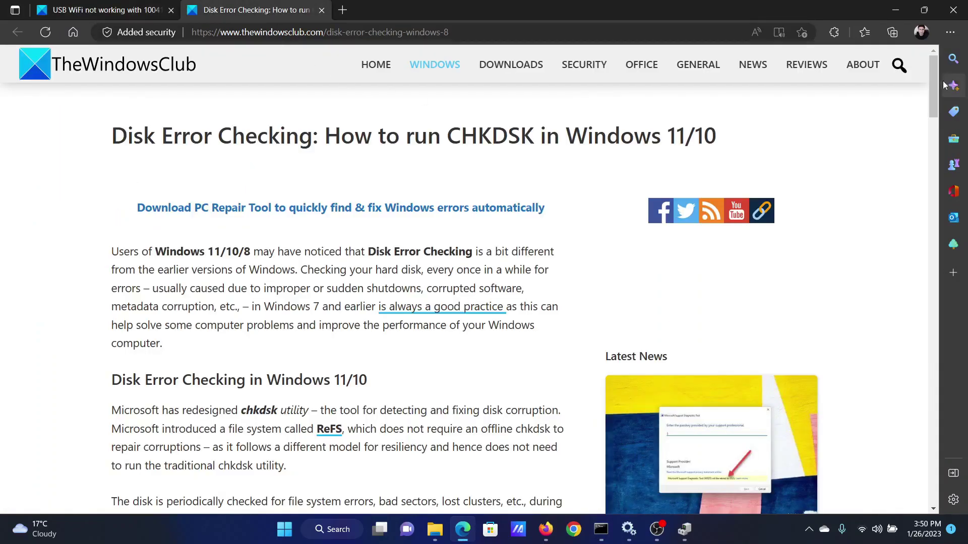
# Copy the chkdsk /f command from the guide.
pyautogui.moveTo(932, 80); pyautogui.dragTo(924, 385)
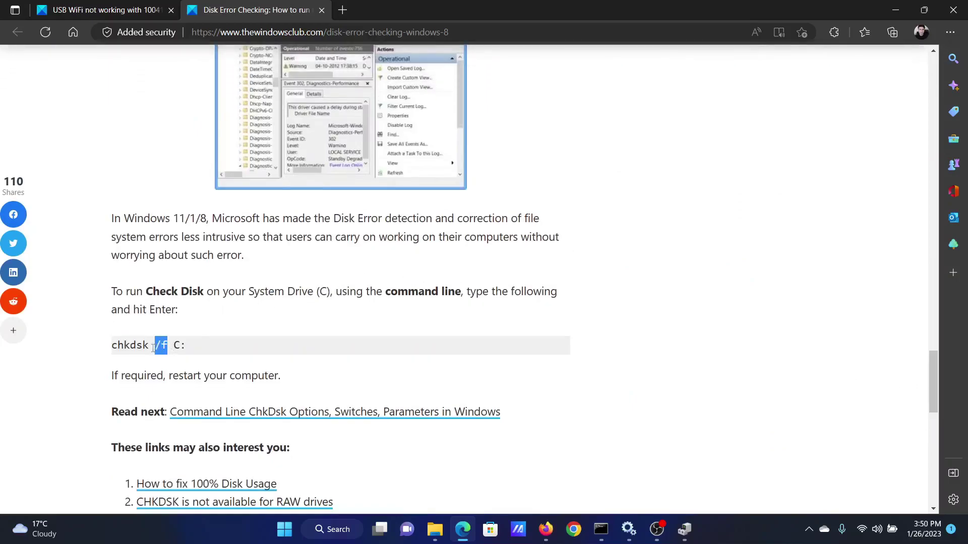
pyautogui.moveTo(153, 348); pyautogui.dragTo(110, 353)
pyautogui.rightClick(126, 345)
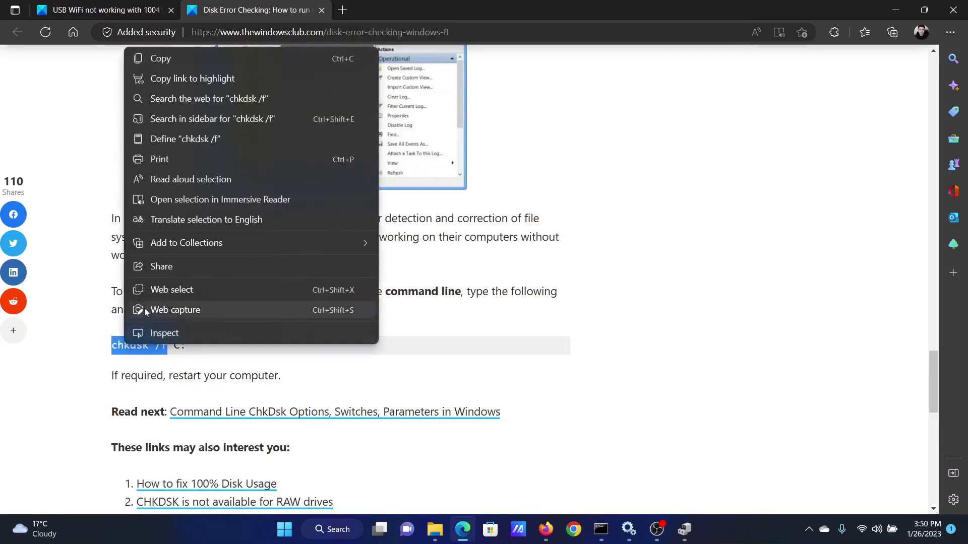
pyautogui.click(187, 62)
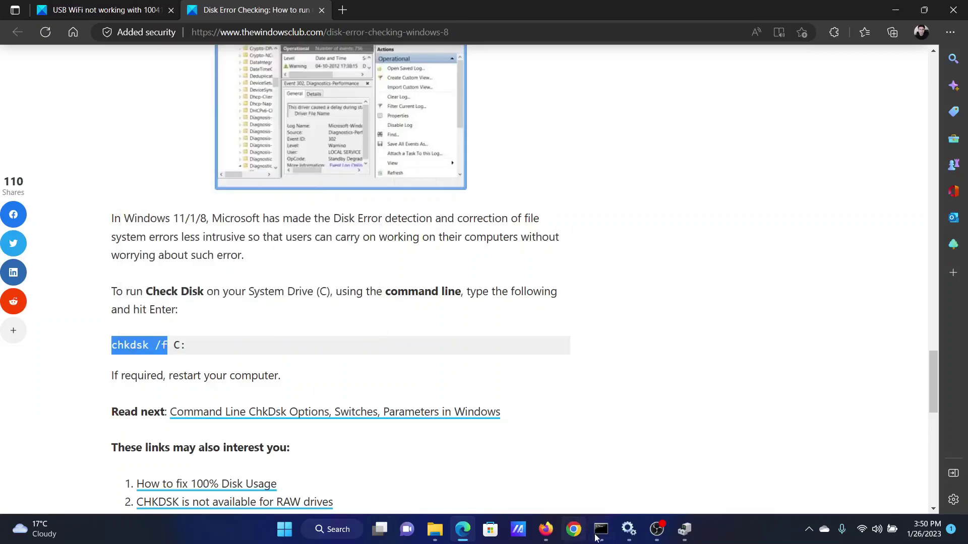
# Paste and run chkdsk /f in the administrator Command Prompt, then return to the USB WiFi article.
pyautogui.moveTo(598, 538)
pyautogui.click(637, 484)
pyautogui.rightClick(628, 212)
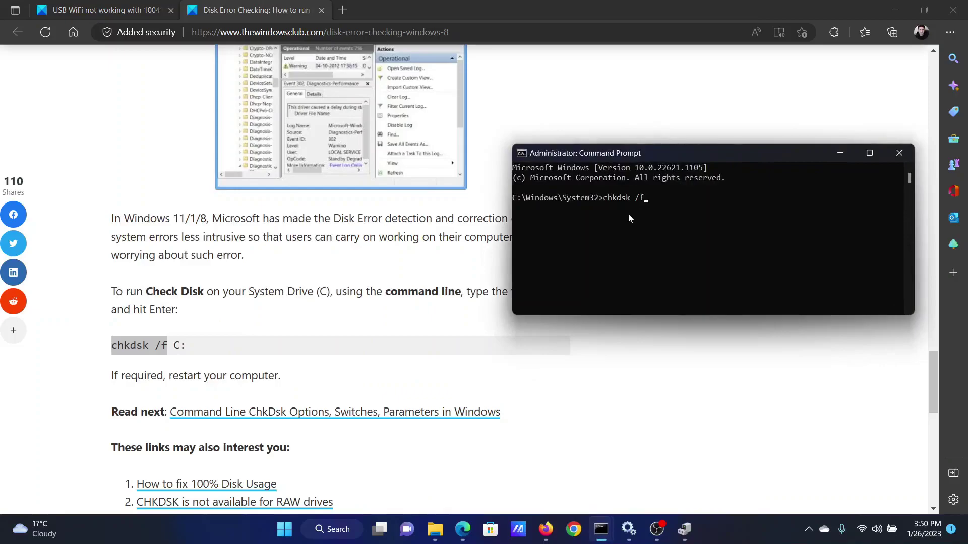
pyautogui.press('Return')
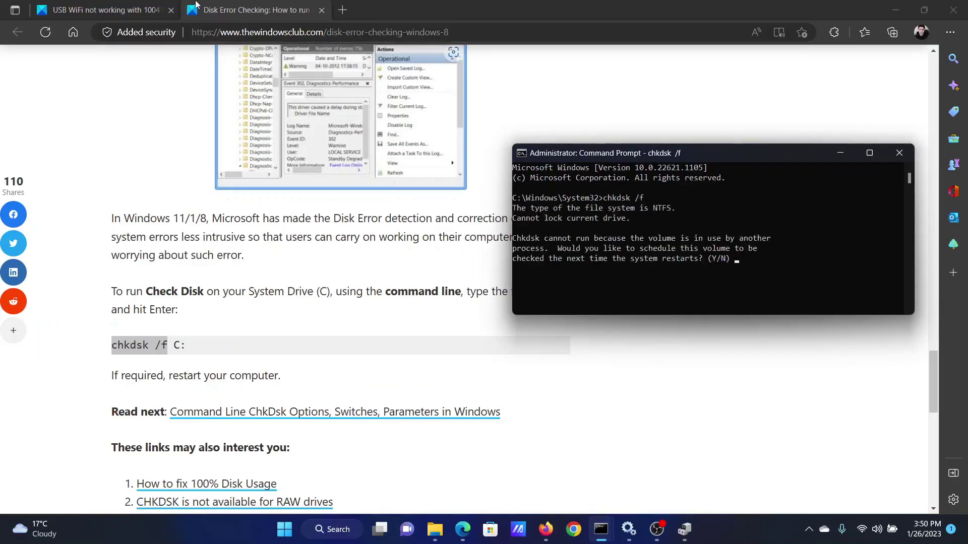
pyautogui.click(139, 5)
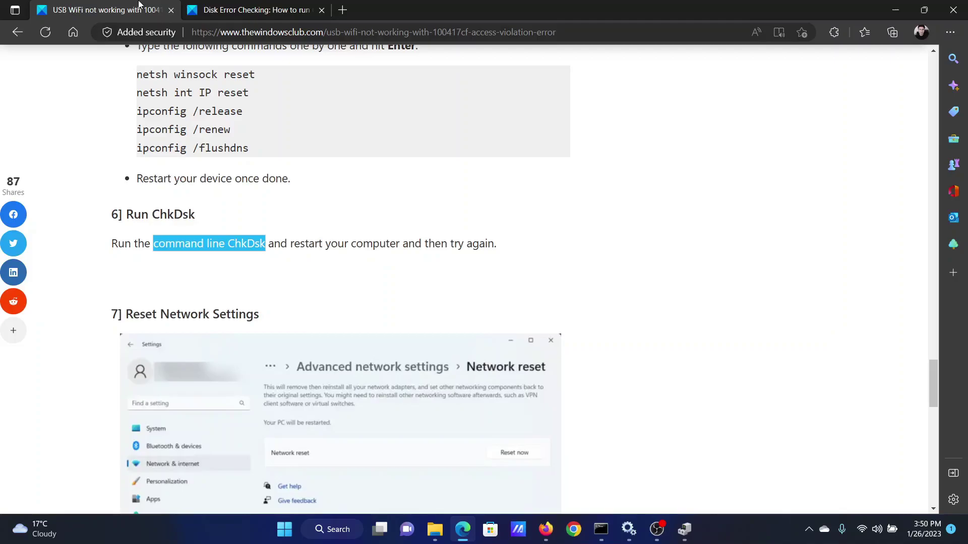
# Clear the article selection and open Windows Settings from the Start context menu.
pyautogui.click(252, 291)
pyautogui.scroll(-5, 252, 292)
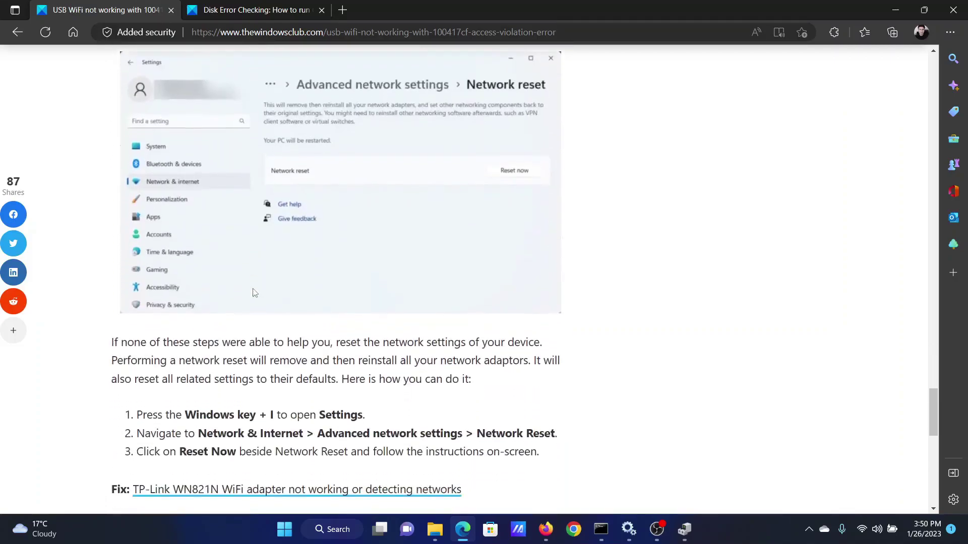
pyautogui.scroll(-3, 255, 293)
pyautogui.scroll(6, 255, 293)
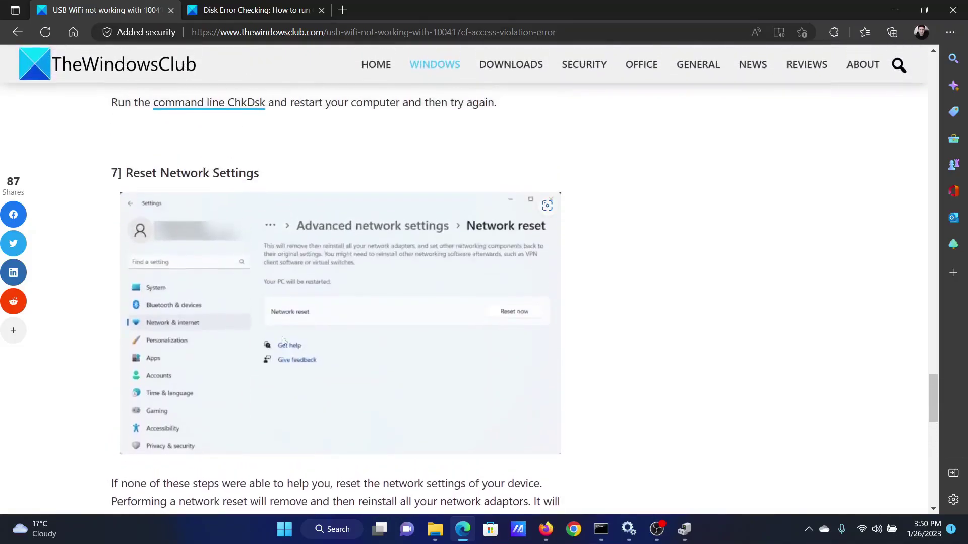
pyautogui.rightClick(284, 530)
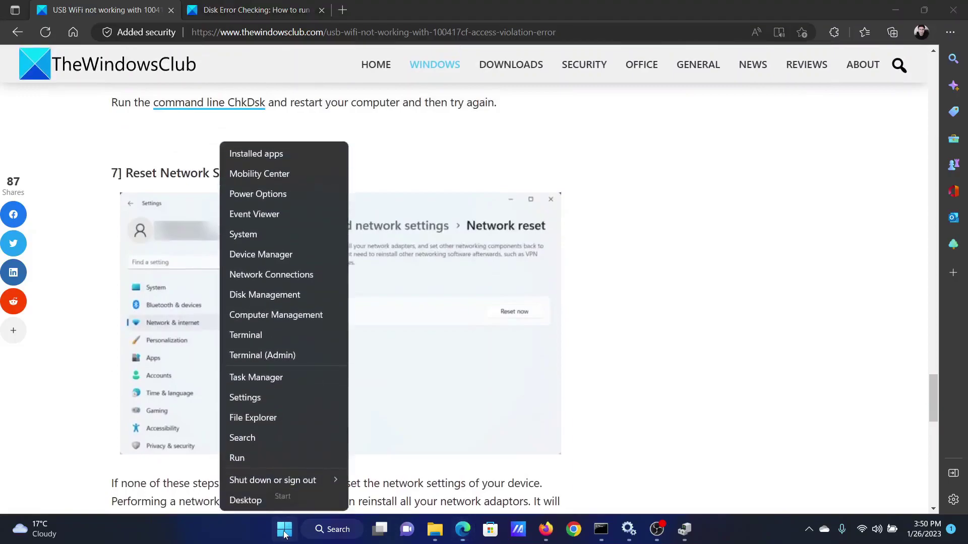
pyautogui.click(273, 403)
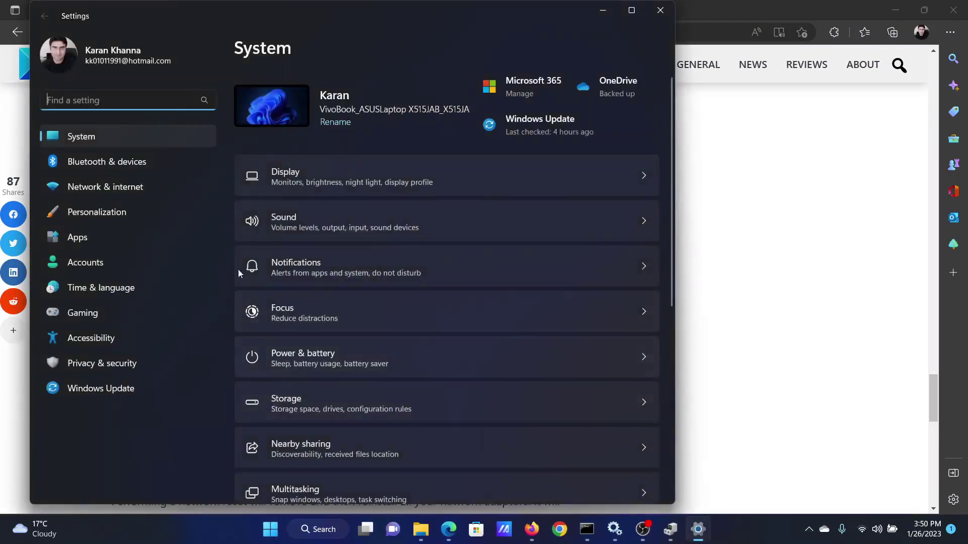
# Go to Network & internet > Advanced network settings > Network reset.
pyautogui.click(138, 189)
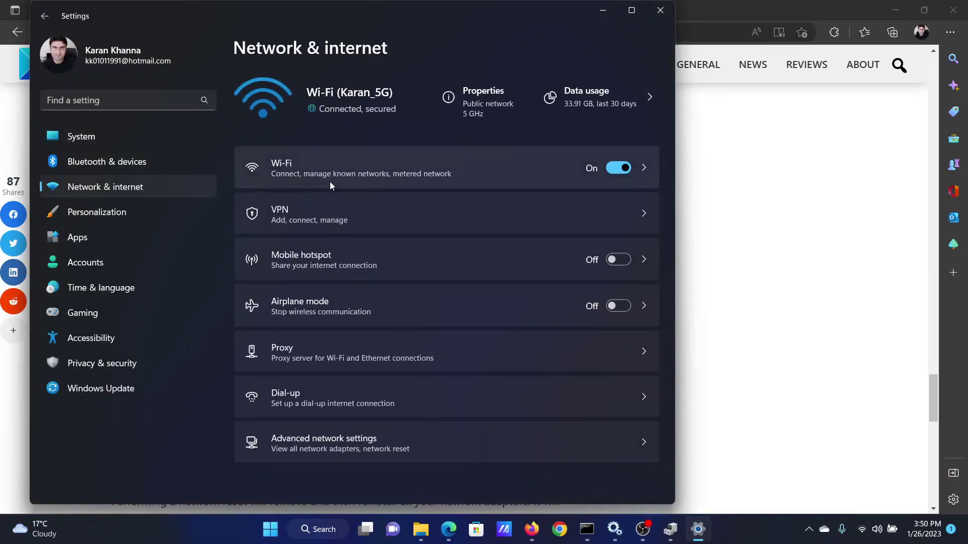
pyautogui.click(362, 449)
pyautogui.scroll(-2, 358, 436)
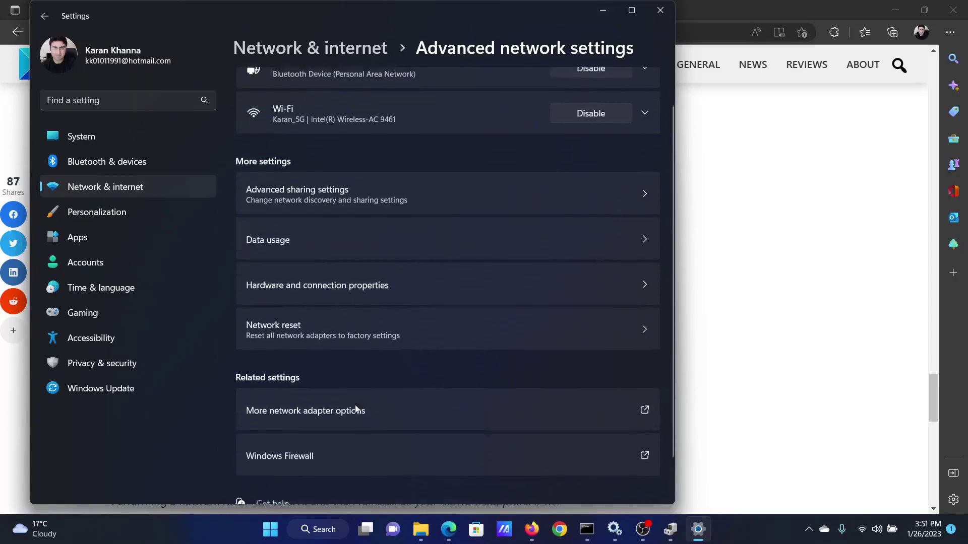
pyautogui.scroll(2, 355, 404)
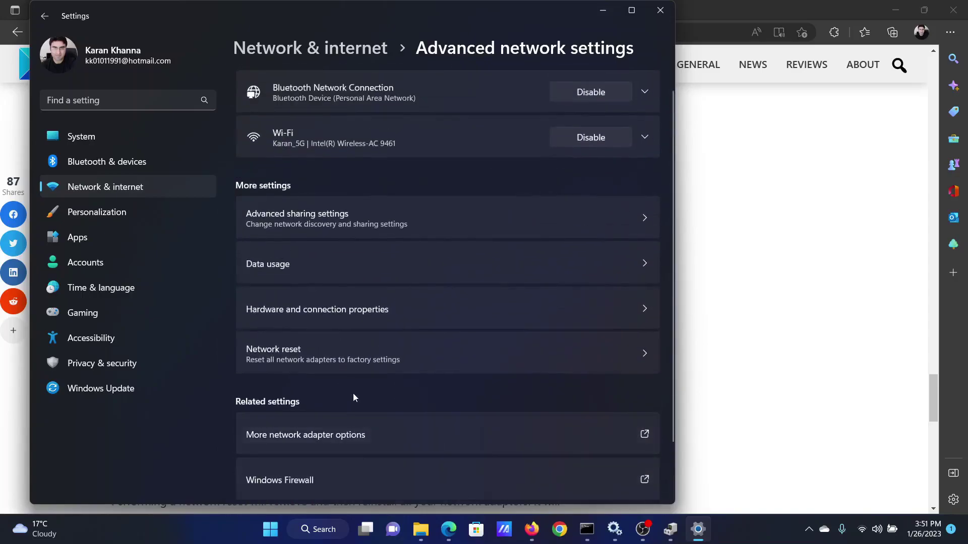
pyautogui.click(319, 353)
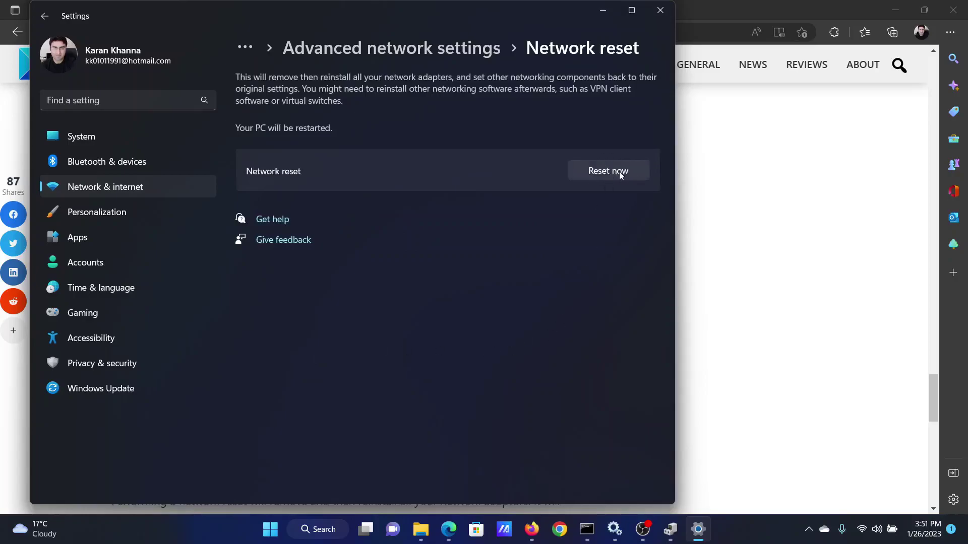
# Close Settings and scroll the Edge article back up to its title.
pyautogui.click(661, 11)
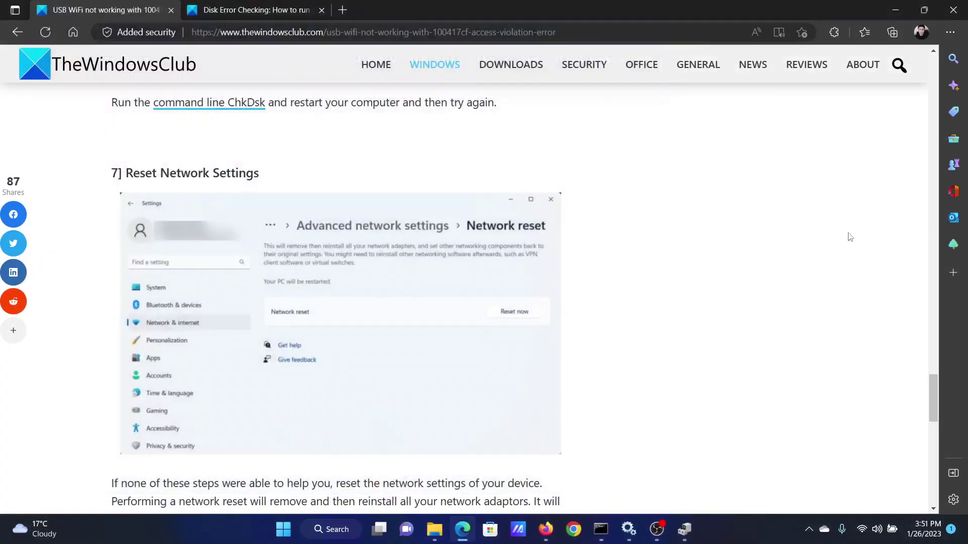
pyautogui.moveTo(935, 406); pyautogui.dragTo(935, 81)
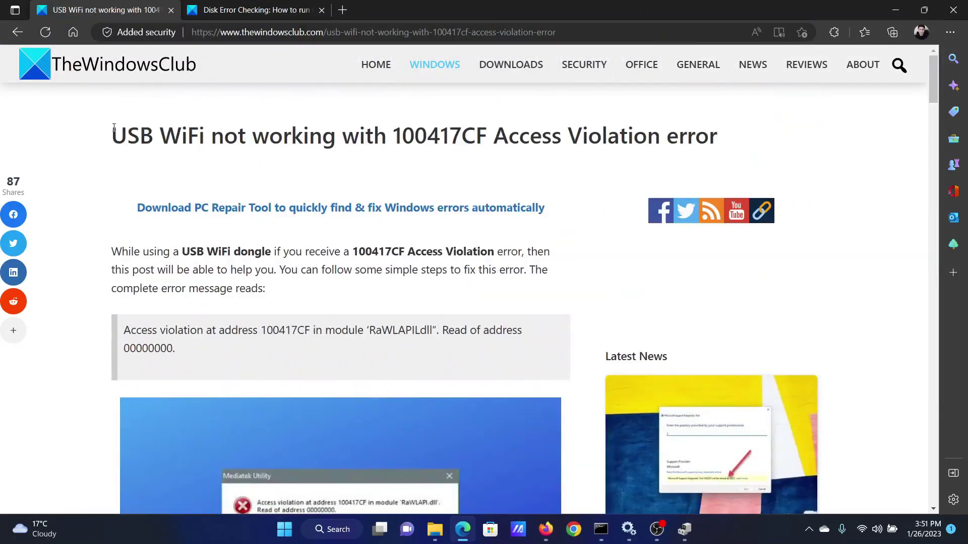
pyautogui.moveTo(115, 136); pyautogui.dragTo(718, 160)
pyautogui.click(484, 173)
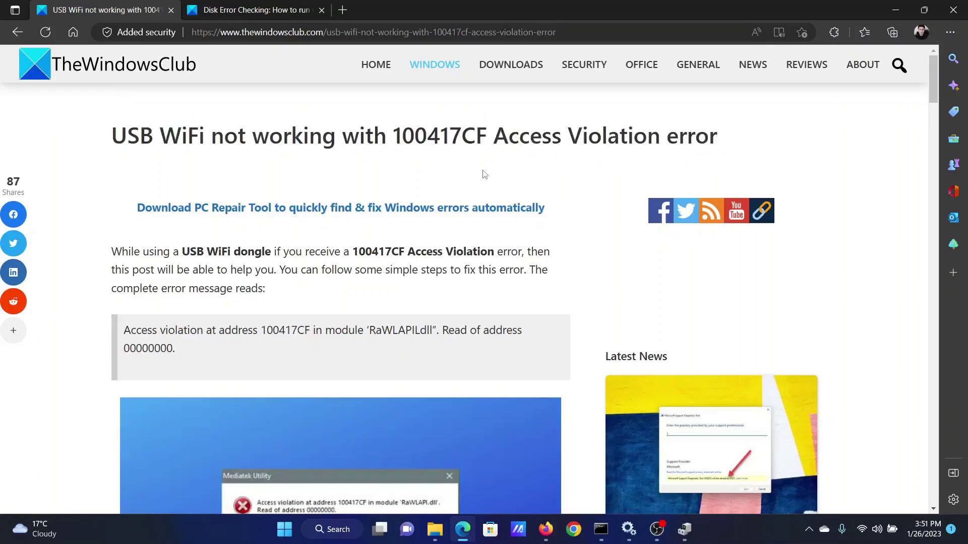